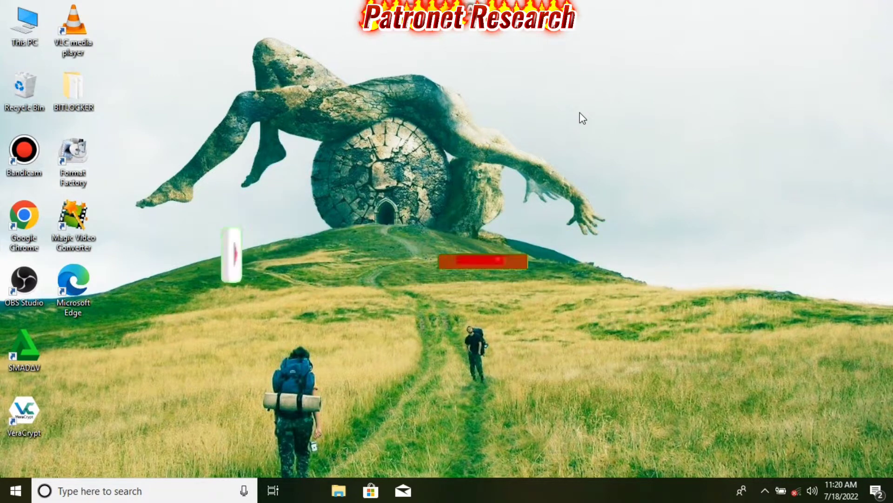
# Run winver to check the installed Windows edition and version, and close the About Windows window.
pyautogui.press('super+r')
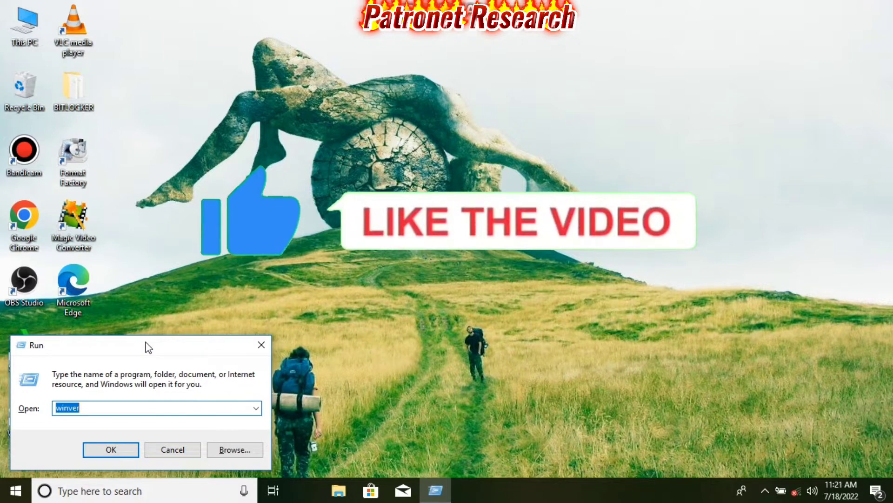
pyautogui.moveTo(148, 347); pyautogui.dragTo(264, 222)
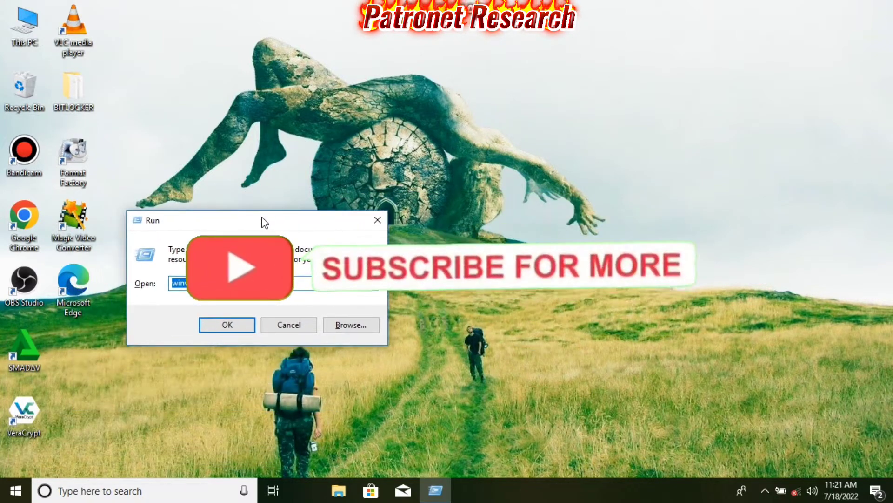
pyautogui.click(206, 285)
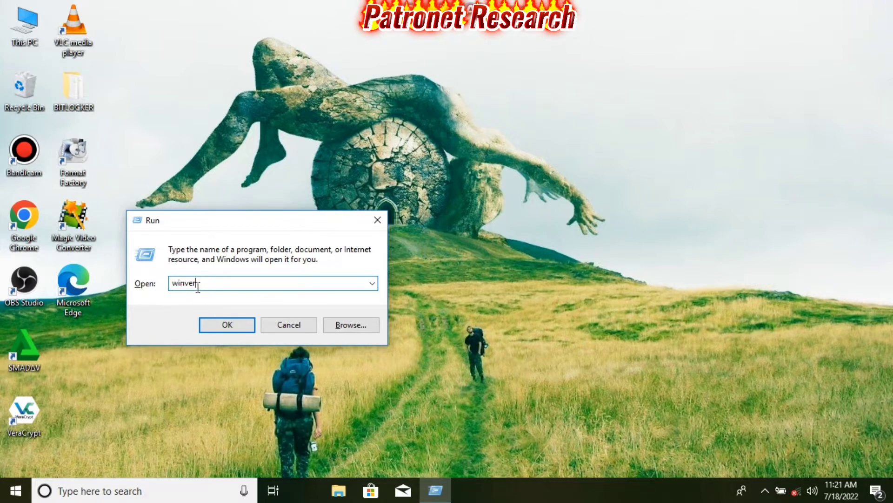
pyautogui.click(231, 323)
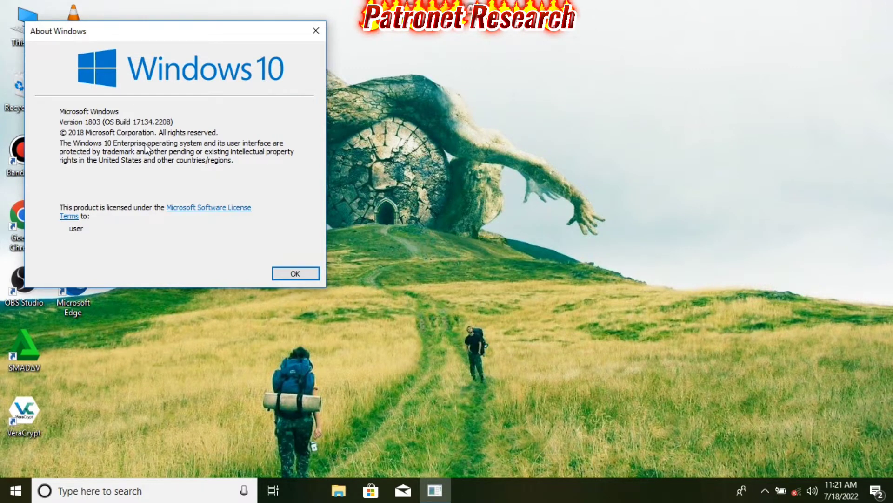
pyautogui.click(315, 31)
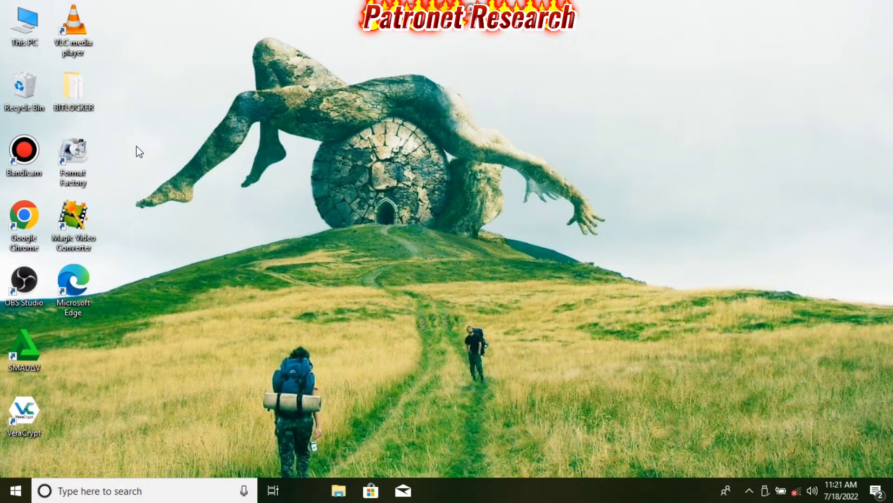
# Open This PC, view the files on USB Drive (D:), and return to the drive list.
pyautogui.doubleClick(32, 41)
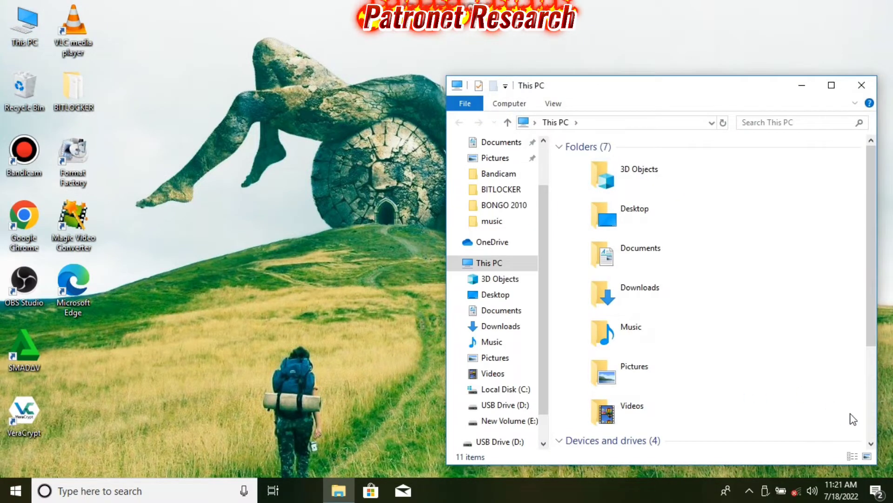
pyautogui.click(872, 436)
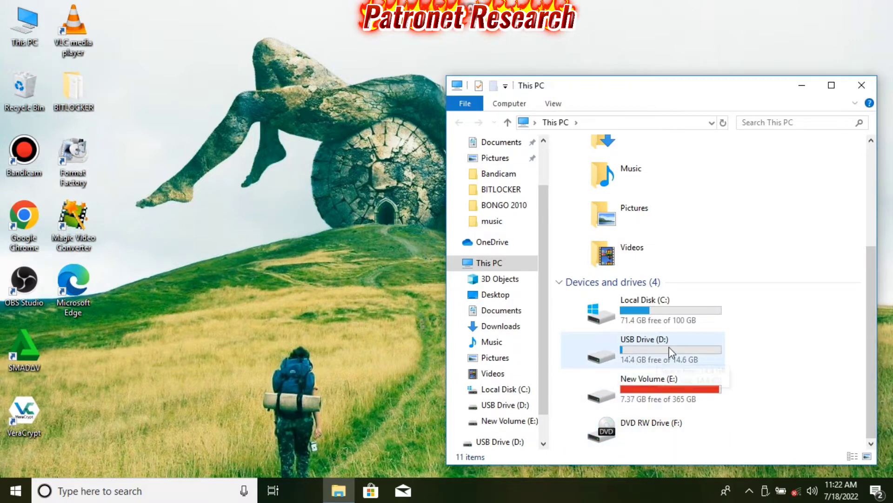
pyautogui.doubleClick(655, 347)
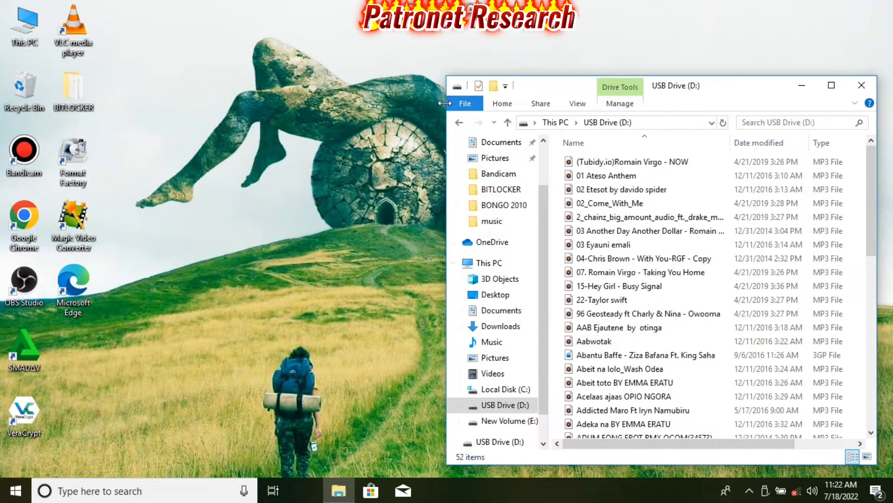
pyautogui.click(461, 122)
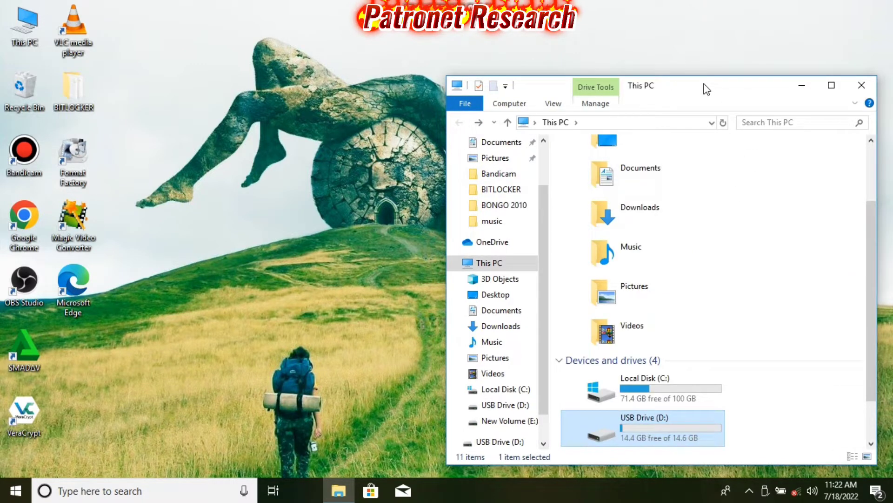
# Check the available commands for USB Drive (D:) for a BitLocker option, and close the This PC window.
pyautogui.moveTo(705, 89); pyautogui.dragTo(702, 43)
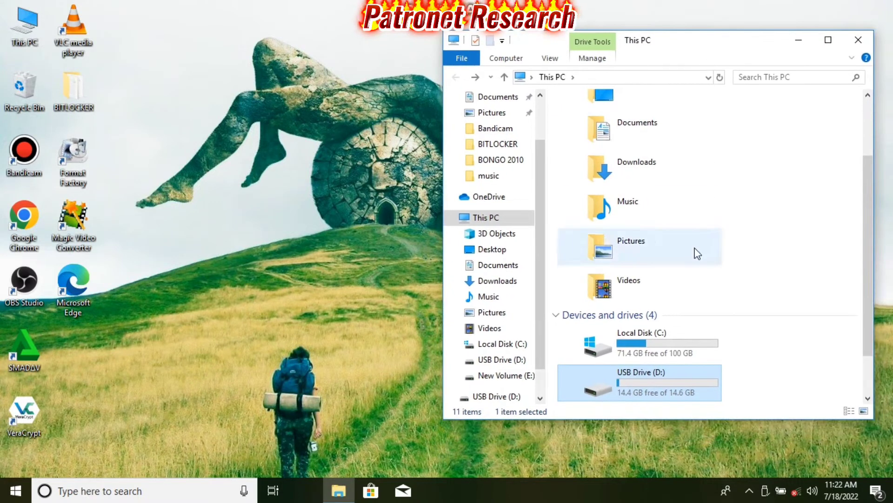
pyautogui.moveTo(678, 374); pyautogui.dragTo(677, 380)
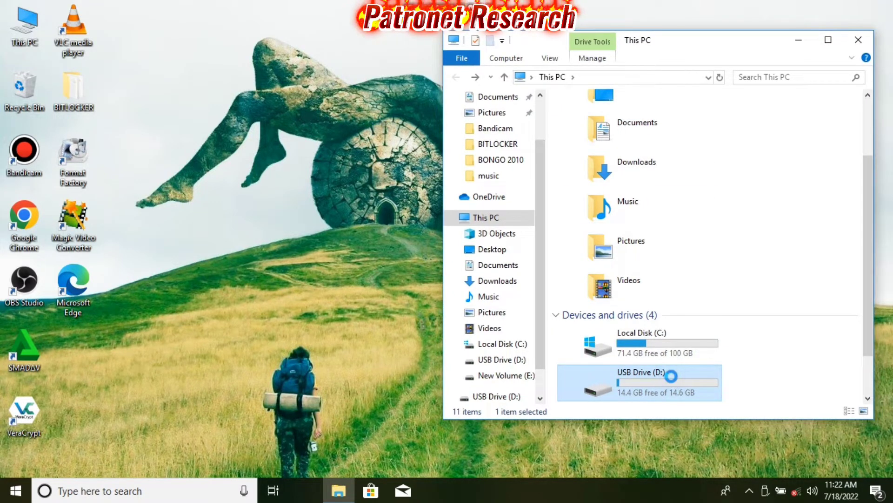
pyautogui.rightClick(672, 376)
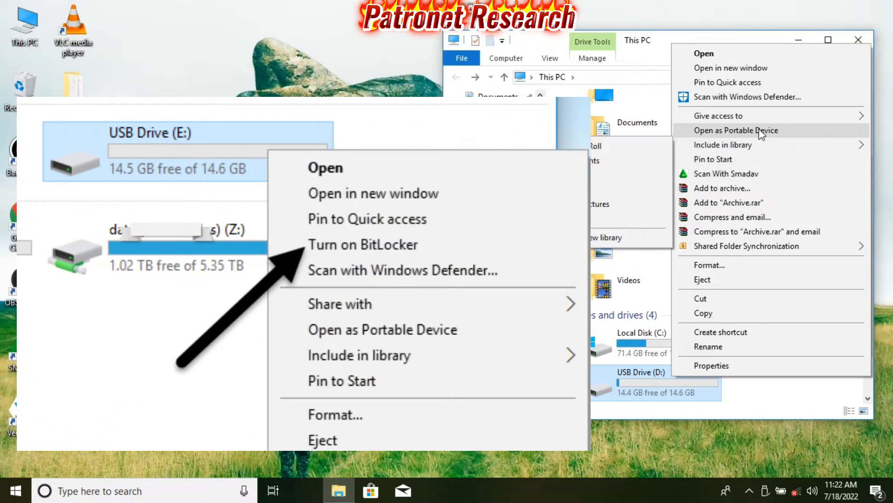
pyautogui.moveTo(763, 121)
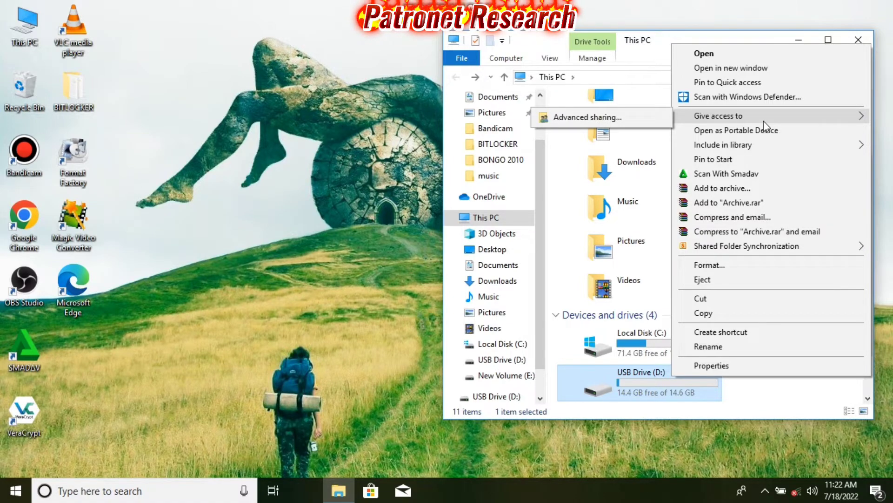
pyautogui.click(860, 41)
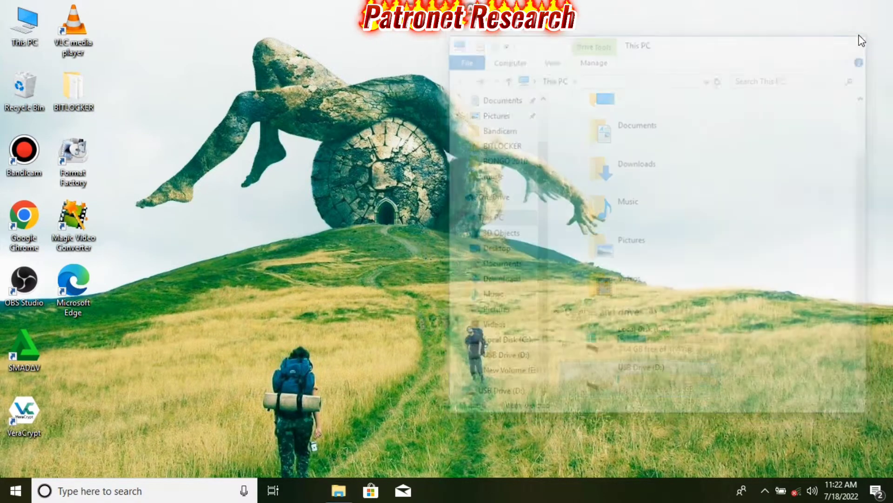
# Search Windows for Control Panel and open it.
pyautogui.click(77, 496)
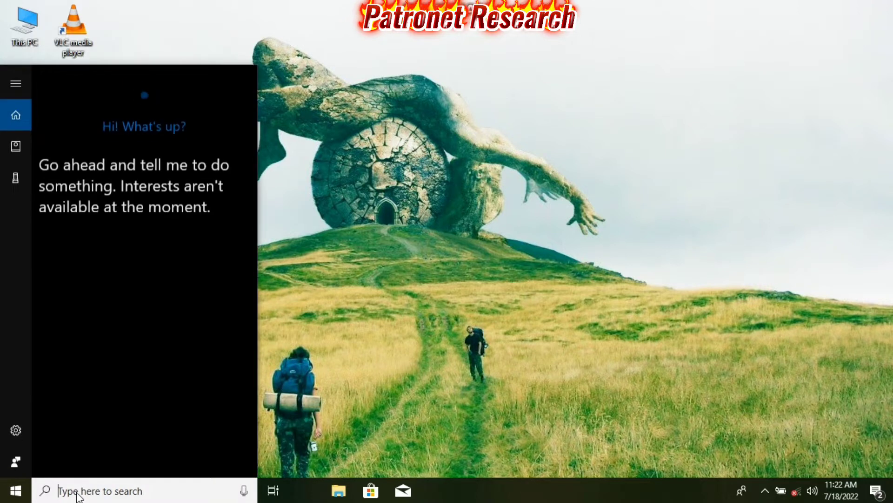
pyautogui.write('C')
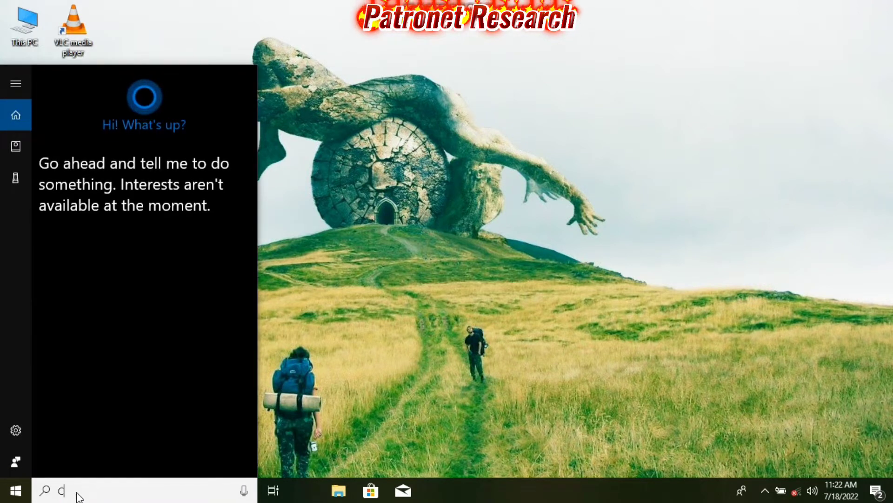
pyautogui.write('ONTROL')
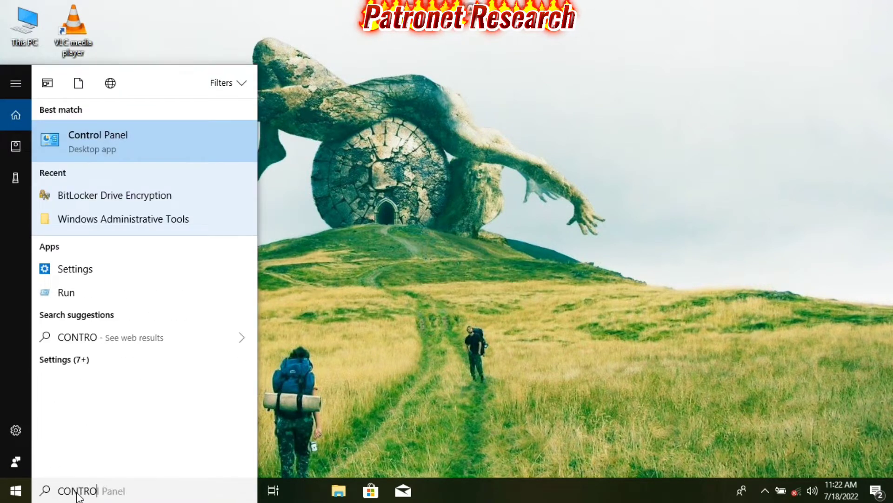
pyautogui.click(110, 135)
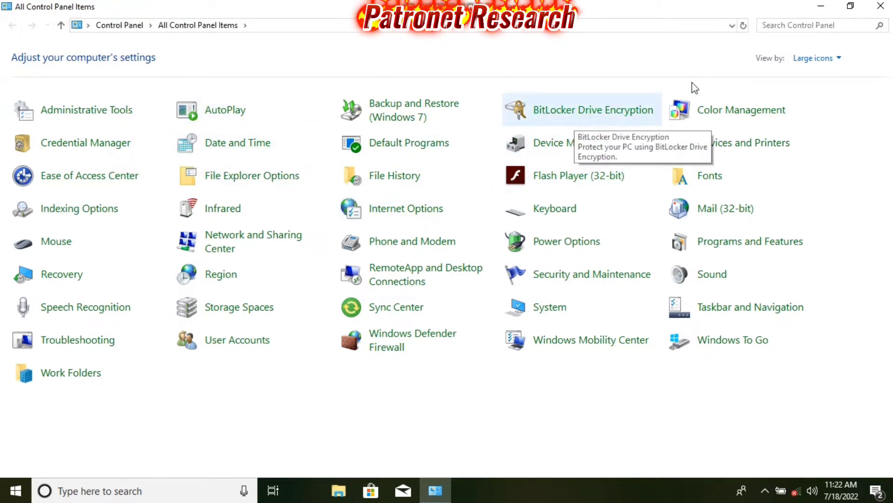
# Switch the Control Panel view to Category and back to Large icons.
pyautogui.click(825, 58)
pyautogui.click(822, 74)
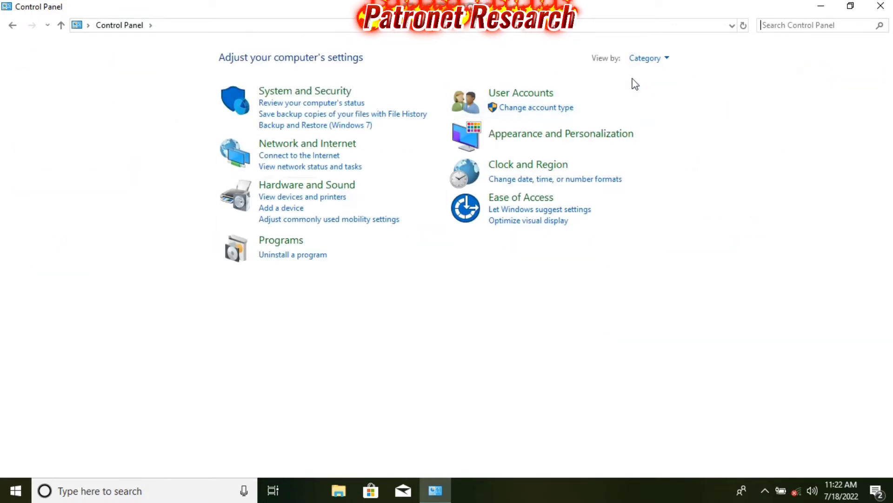
pyautogui.click(664, 62)
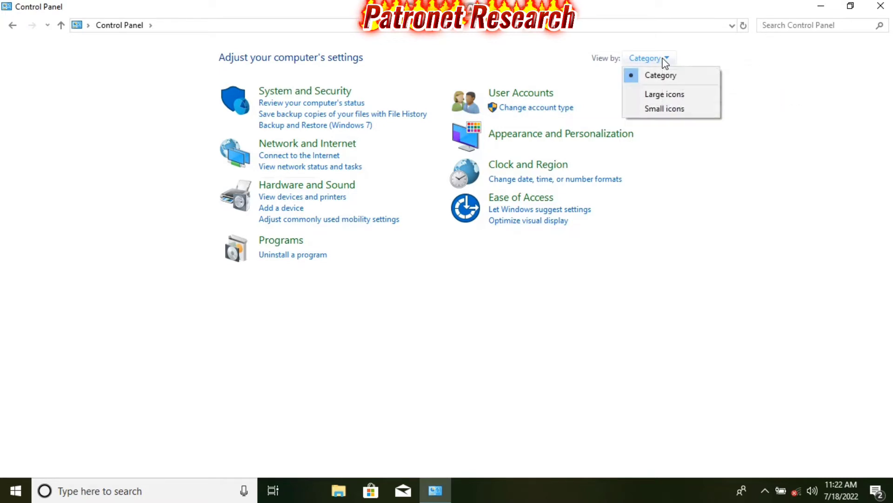
pyautogui.click(672, 94)
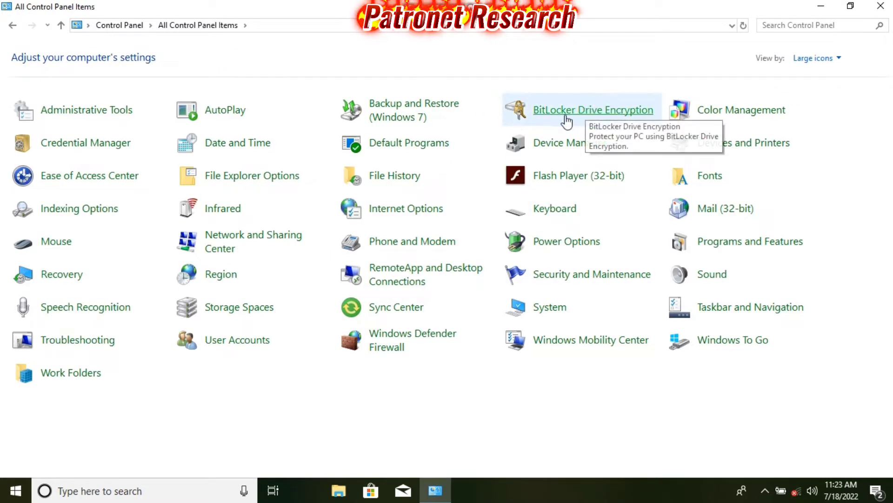
# Open BitLocker Drive Encryption and expand the entries for the fixed drive E: and the removable drive D:.
pyautogui.click(588, 111)
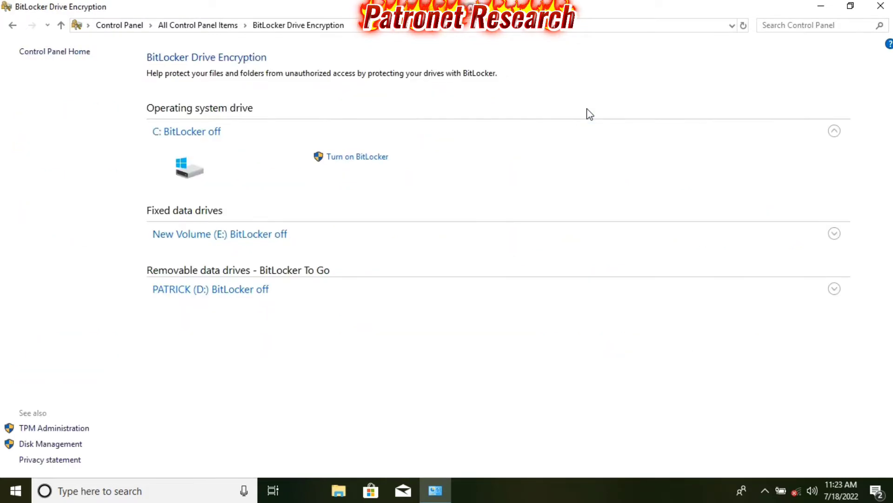
pyautogui.click(834, 233)
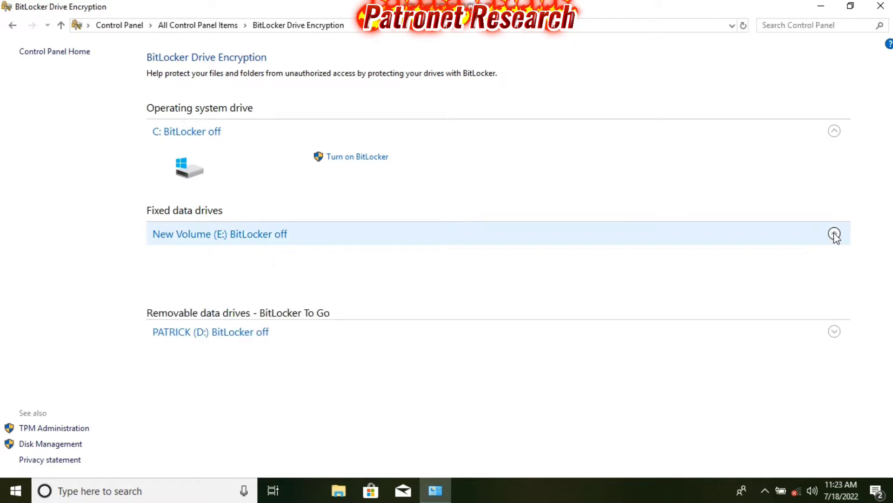
pyautogui.click(834, 331)
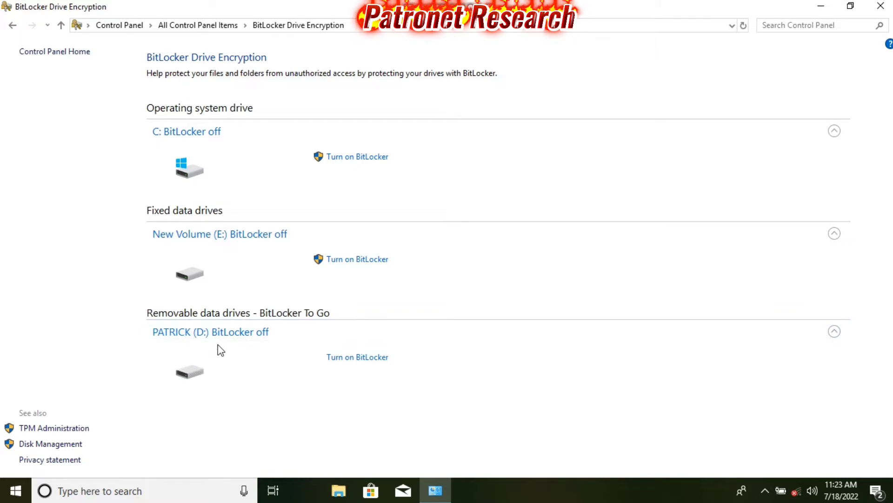
# Turn on BitLocker for removable drive D:, choose password unlocking, and enter and re-enter the drive password.
pyautogui.click(358, 357)
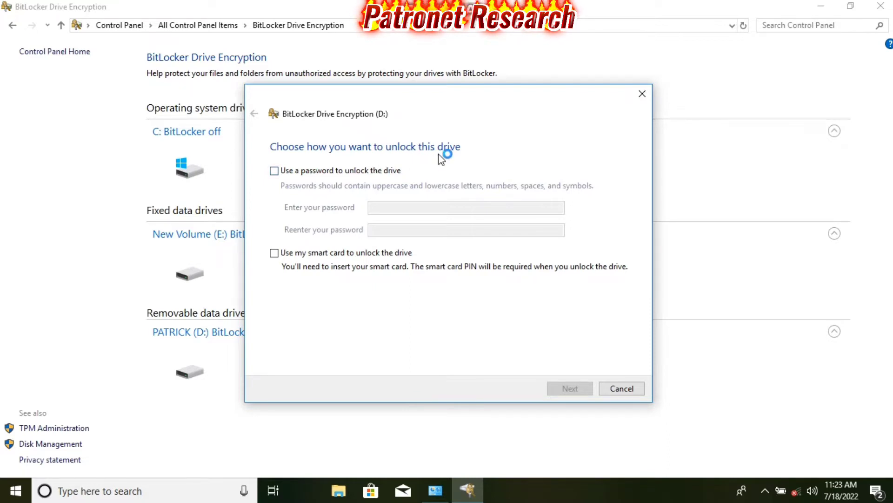
pyautogui.click(274, 171)
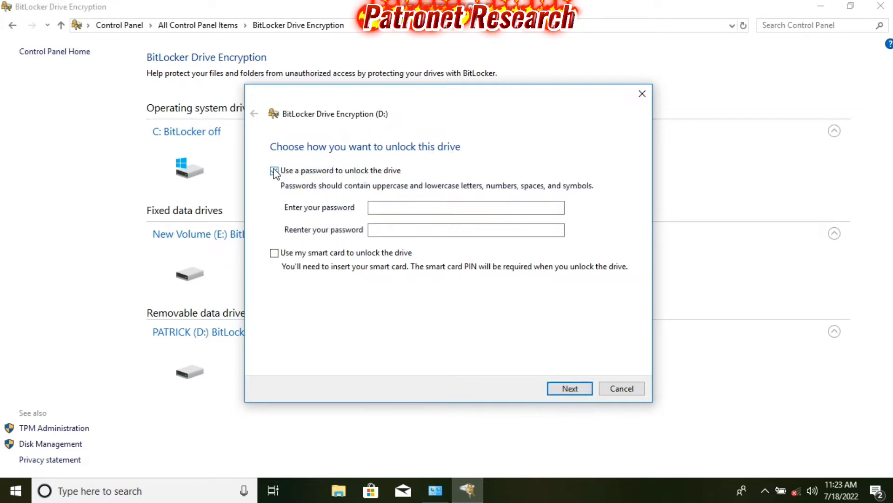
pyautogui.click(394, 208)
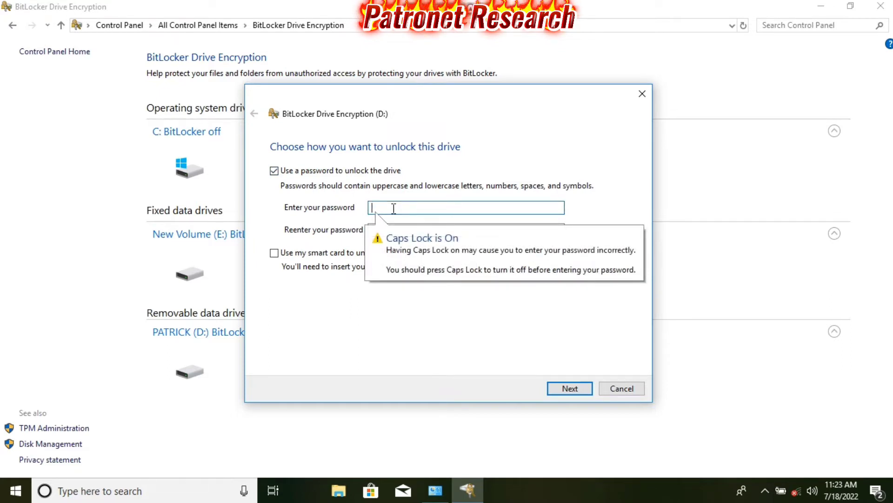
pyautogui.press('capslock')
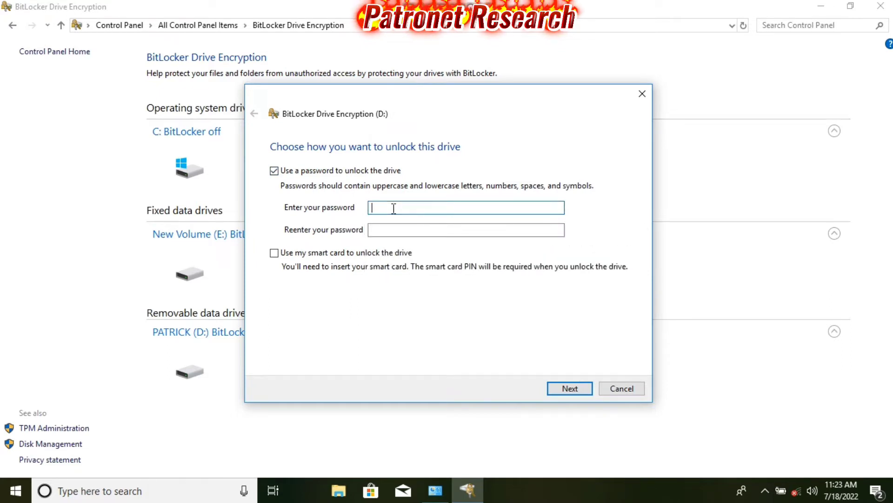
pyautogui.write('•••••••••')
pyautogui.click(389, 230)
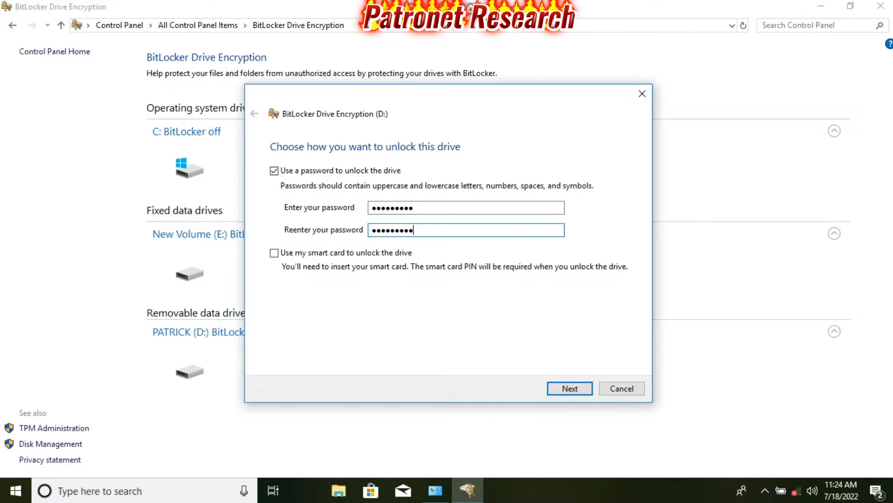
pyautogui.click(570, 389)
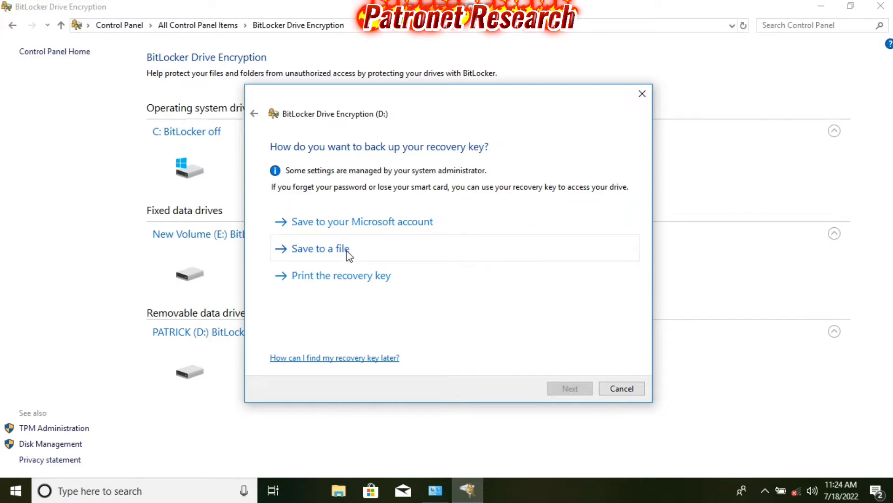
# Save the recovery key as a text file in the desktop BITLOCKER folder, and choose to encrypt the entire drive.
pyautogui.click(327, 249)
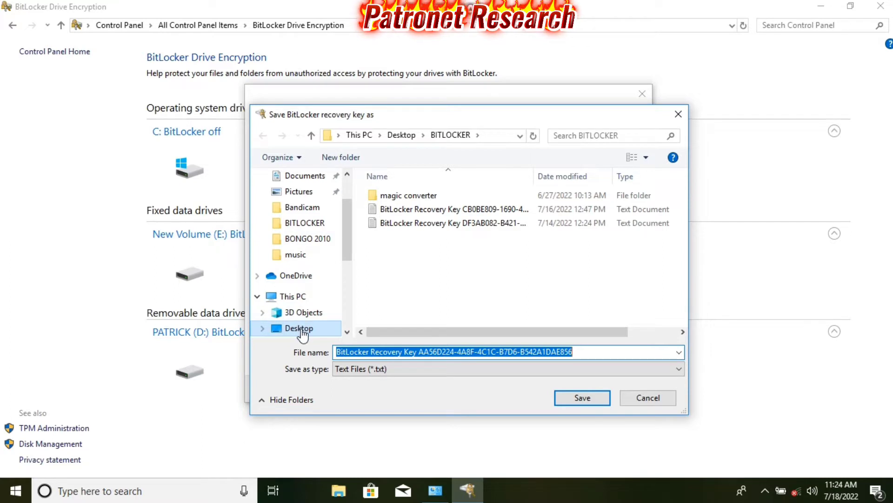
pyautogui.click(582, 398)
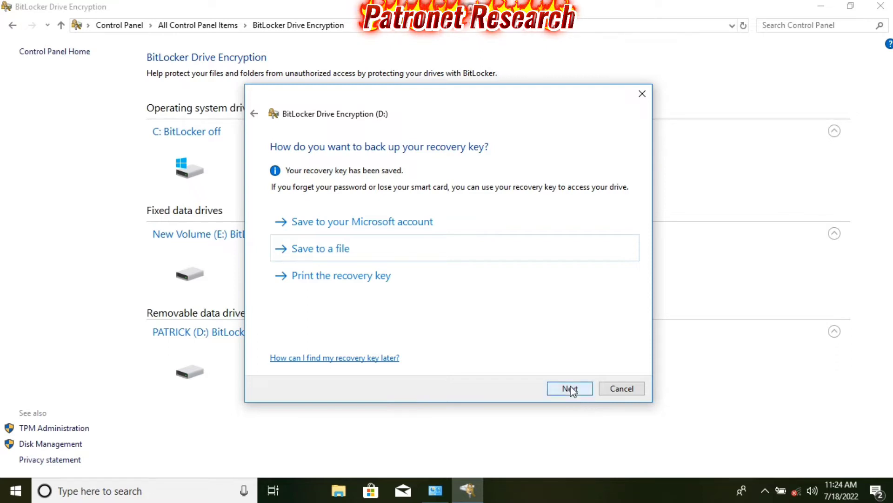
pyautogui.click(570, 388)
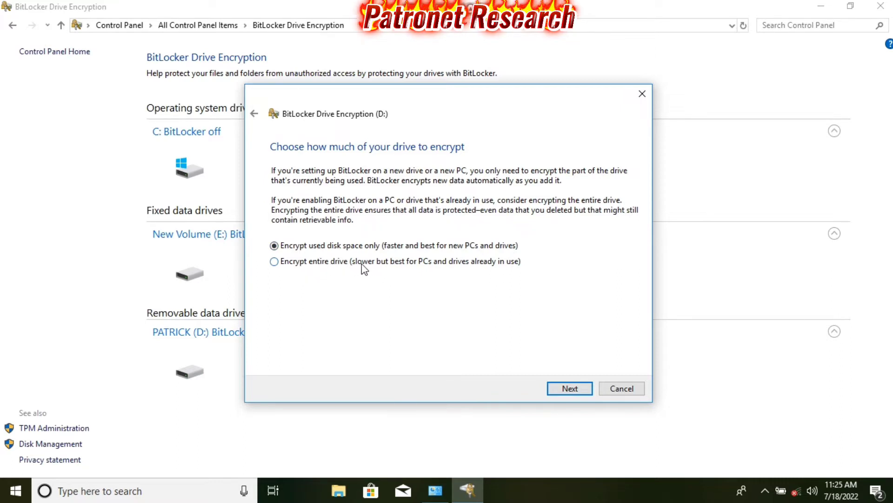
pyautogui.click(275, 262)
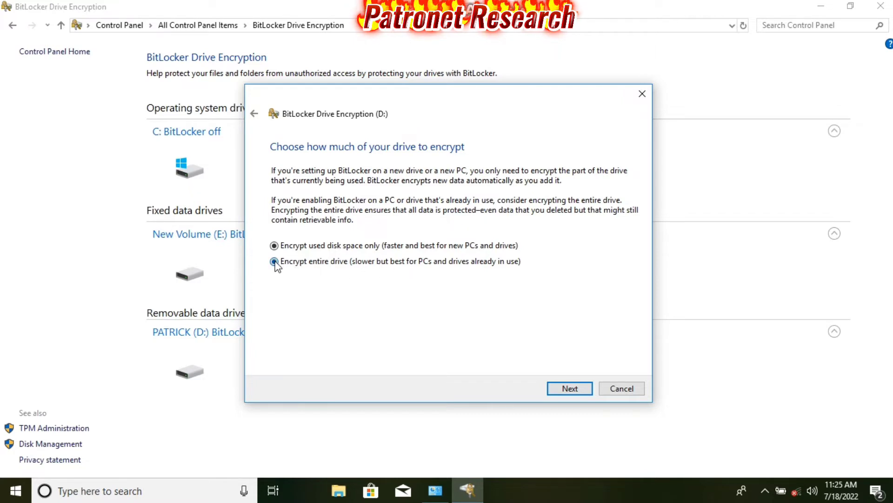
pyautogui.click(570, 389)
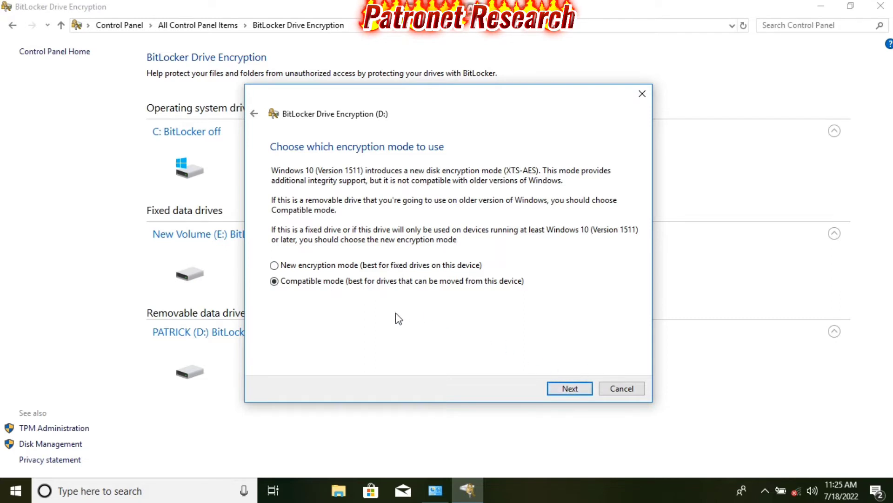
# Keep compatible encryption mode, start encrypting drive D:, minimize the BitLocker window, and close the completion message.
pyautogui.click(572, 390)
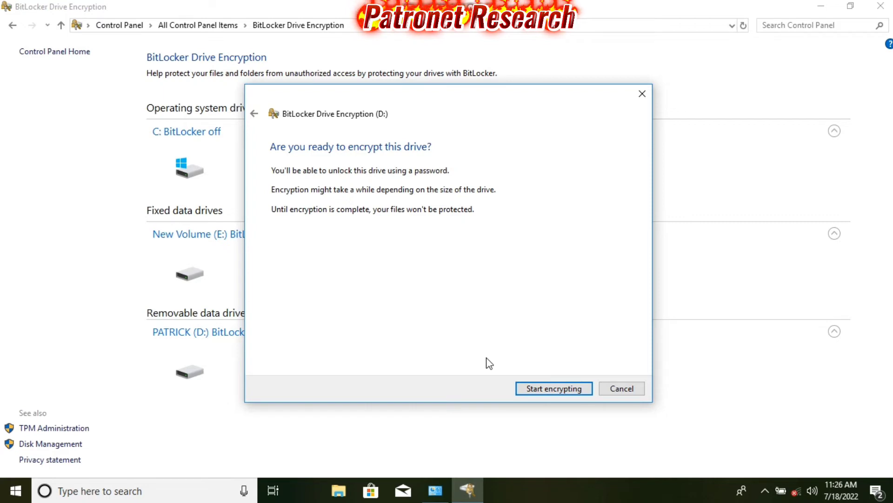
pyautogui.click(558, 388)
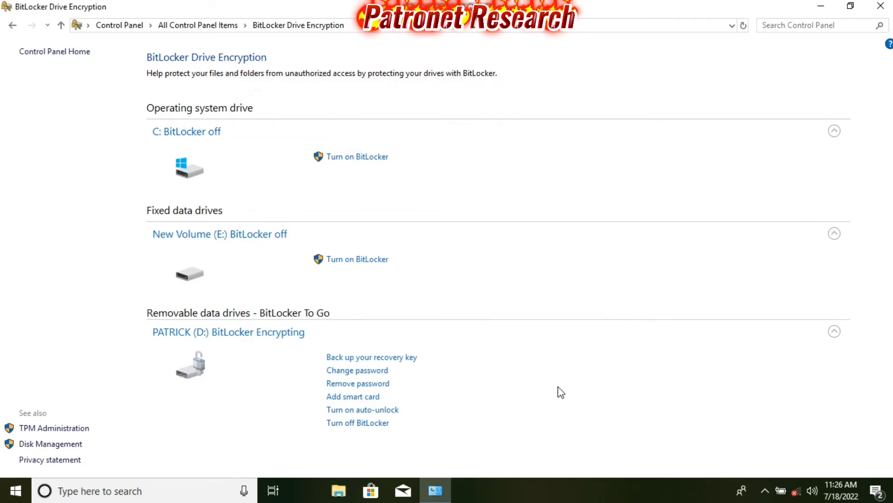
pyautogui.click(820, 9)
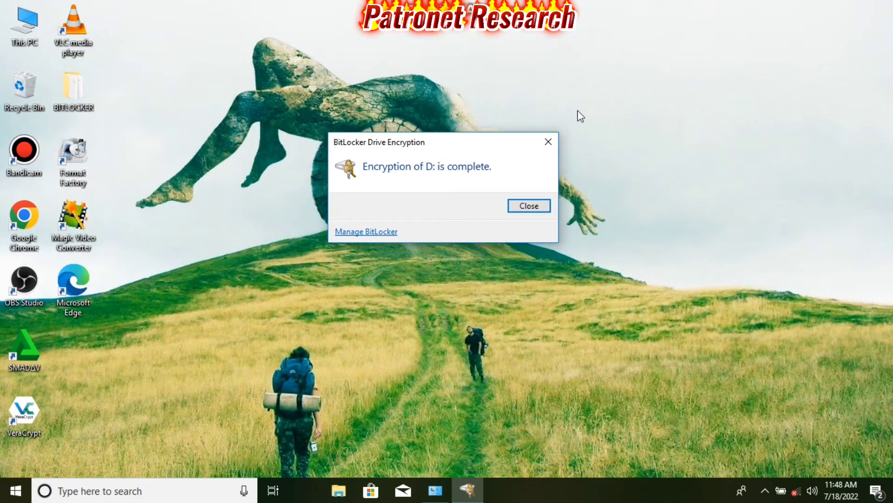
pyautogui.click(529, 207)
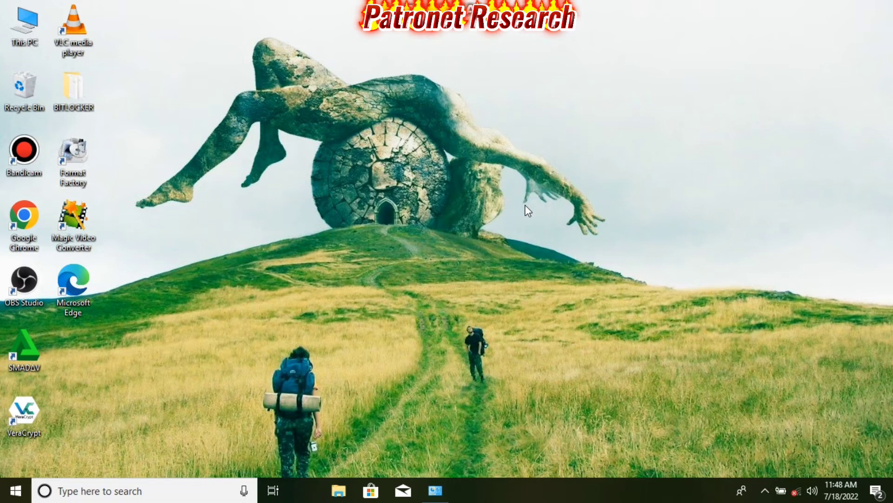
# View the files on USB drive D: from This PC, close the window, and dismiss the drive notifications.
pyautogui.doubleClick(19, 24)
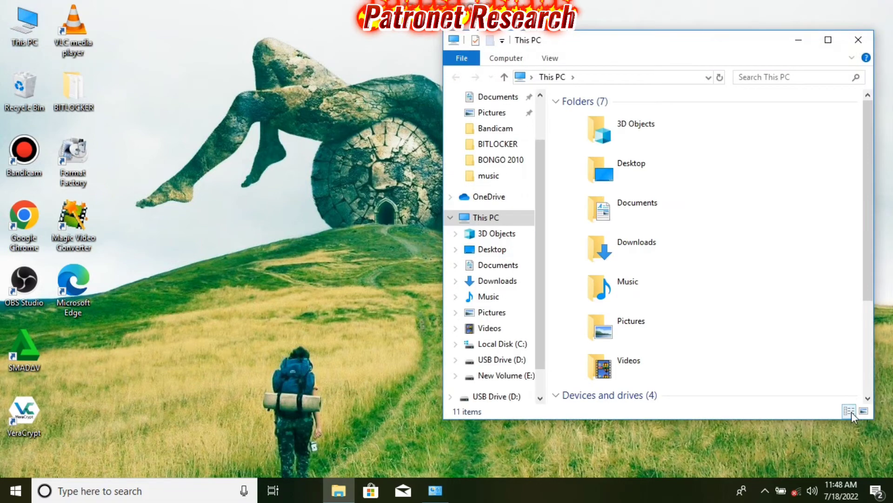
pyautogui.click(870, 393)
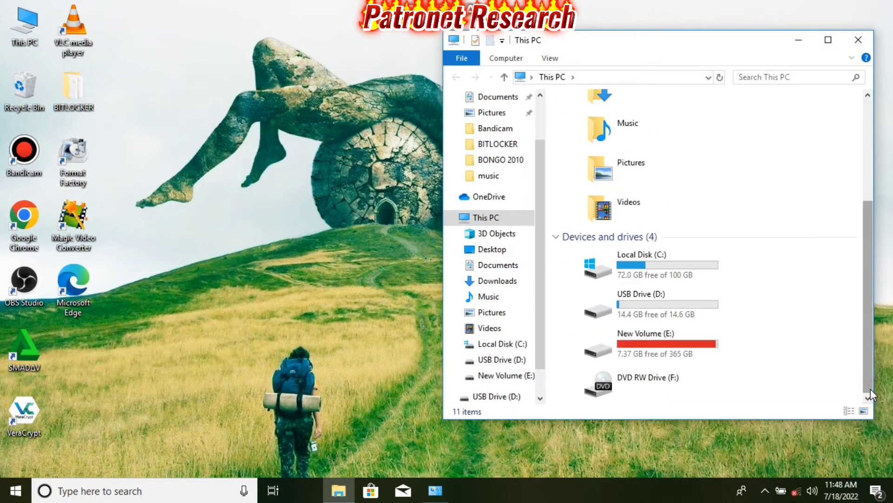
pyautogui.doubleClick(695, 306)
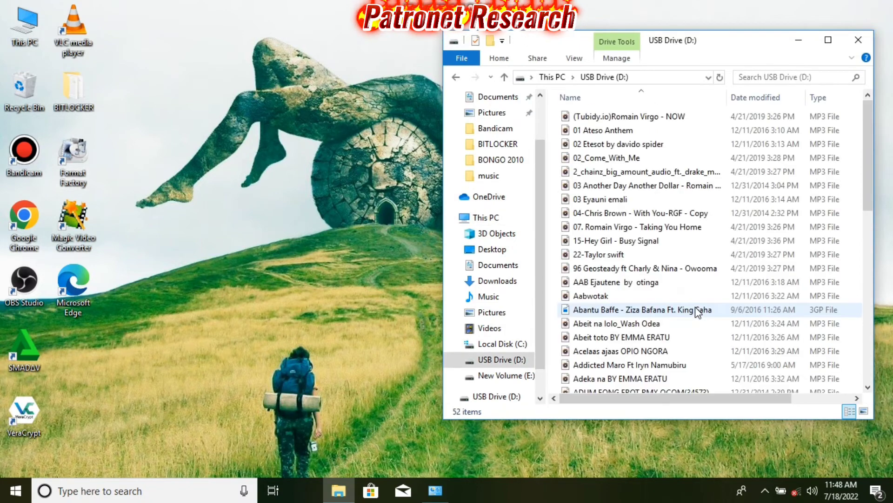
pyautogui.click(857, 39)
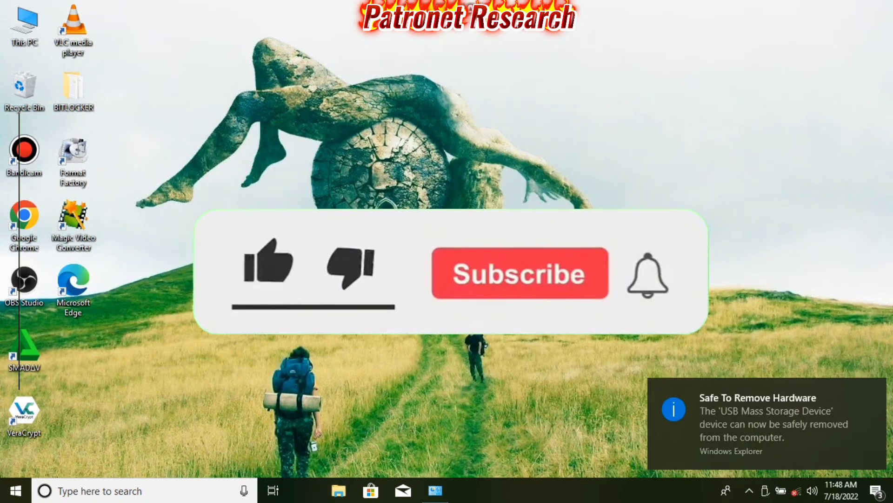
pyautogui.click(874, 390)
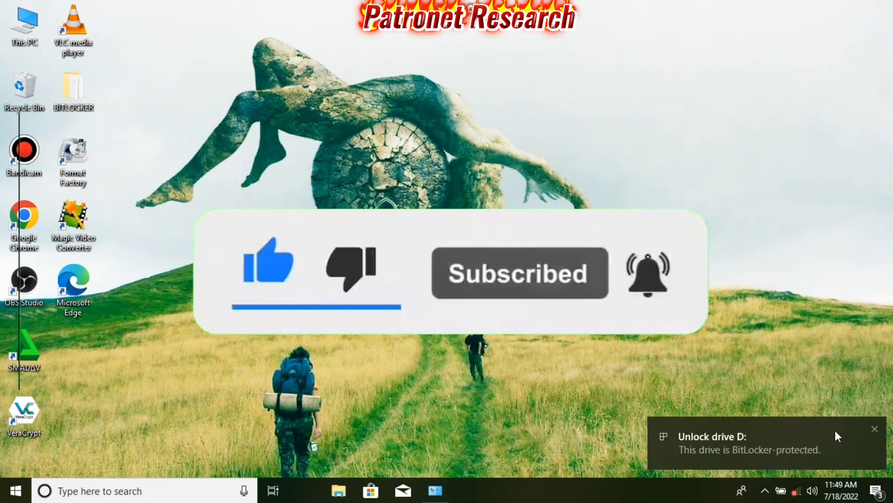
pyautogui.click(875, 429)
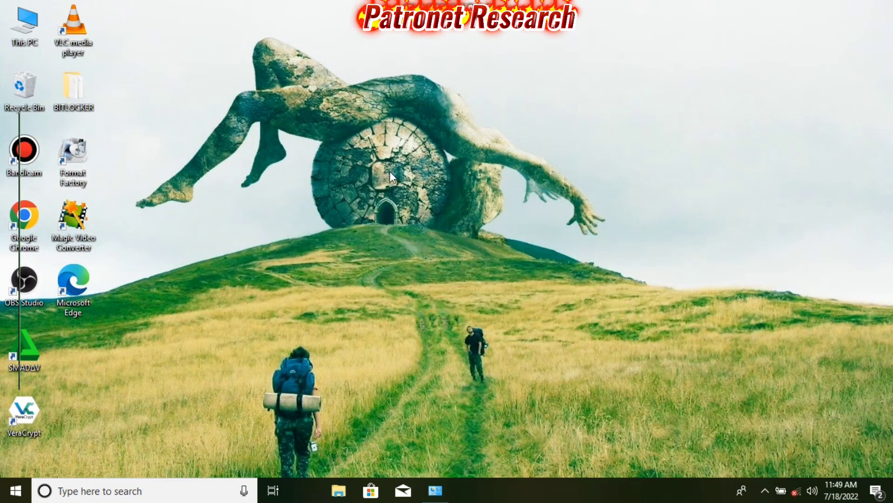
# Unlock USB drive D: from This PC by entering the BitLocker drive password, view its files, and return to This PC.
pyautogui.doubleClick(23, 21)
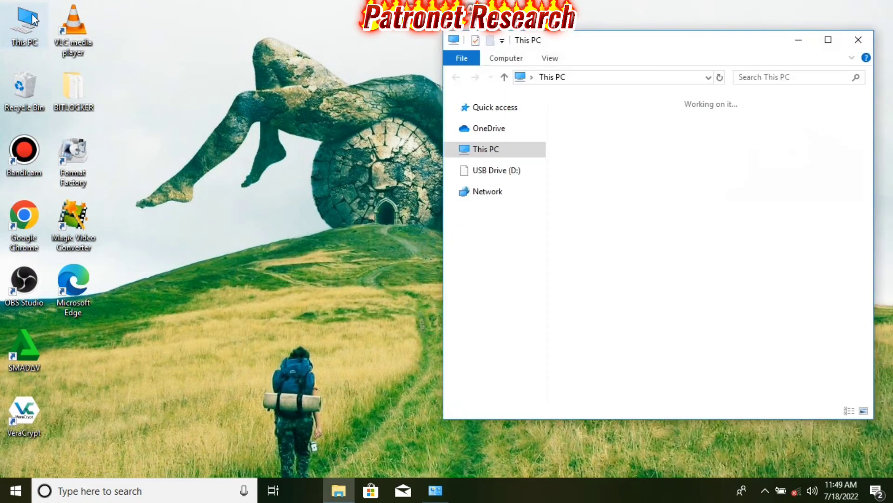
pyautogui.click(869, 387)
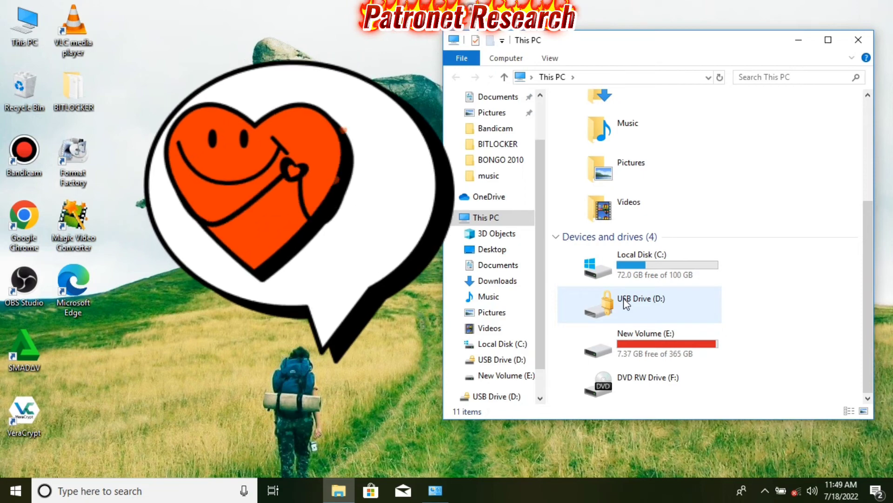
pyautogui.click(624, 301)
pyautogui.doubleClick(624, 300)
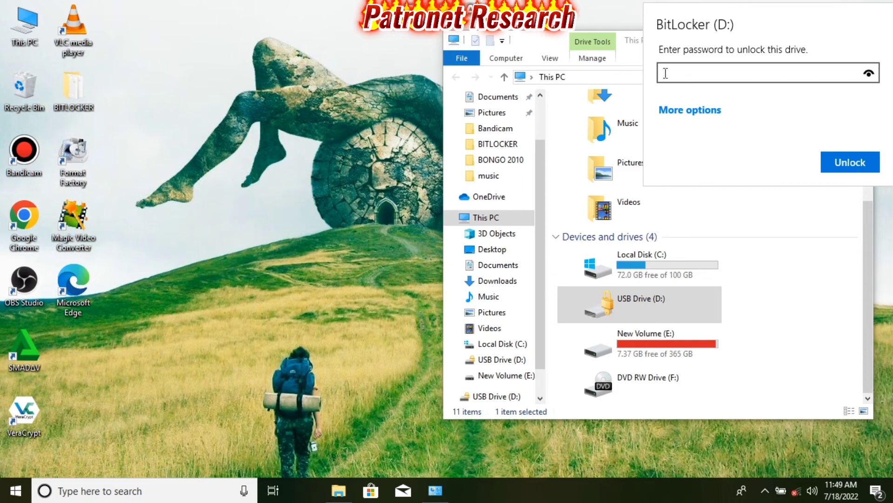
pyautogui.write('•••••••••')
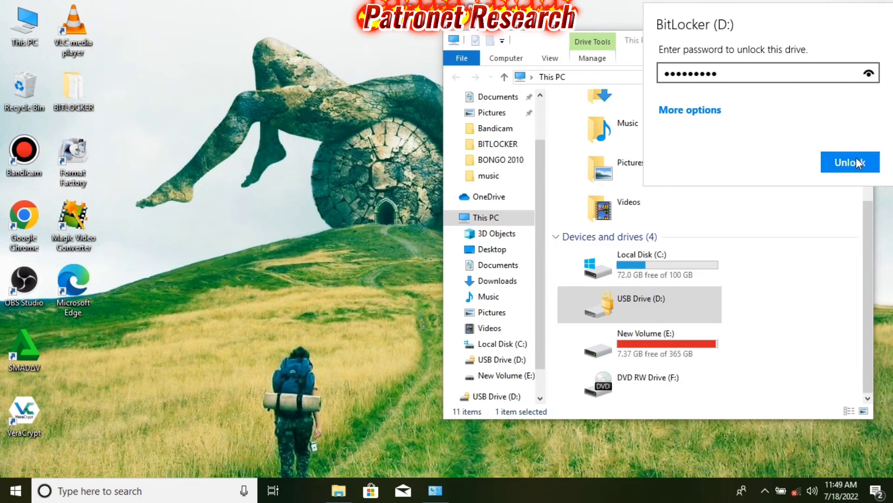
pyautogui.click(857, 157)
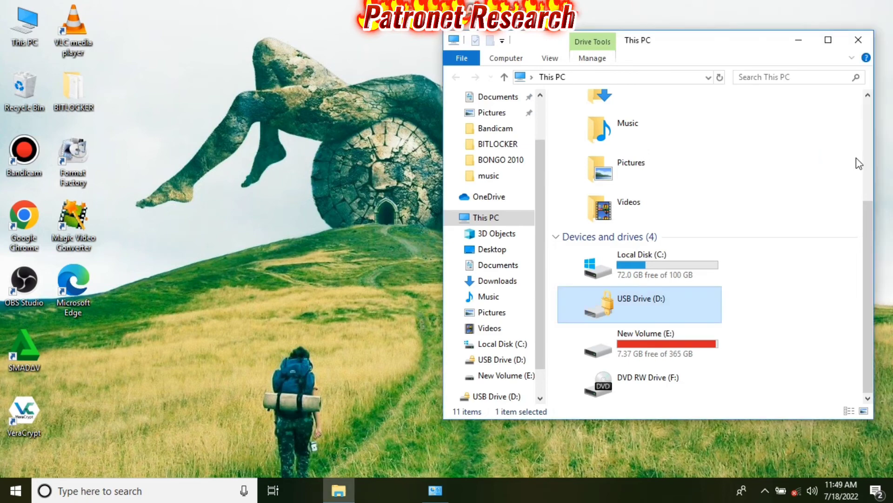
pyautogui.doubleClick(671, 304)
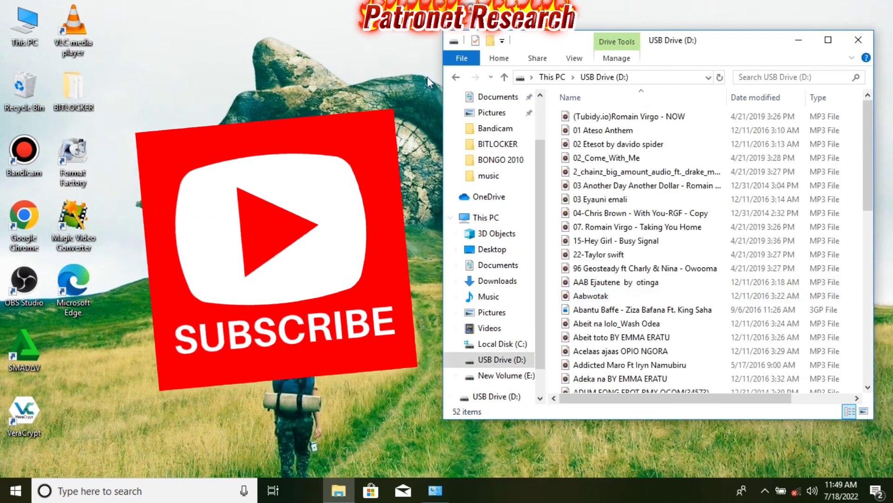
pyautogui.click(456, 77)
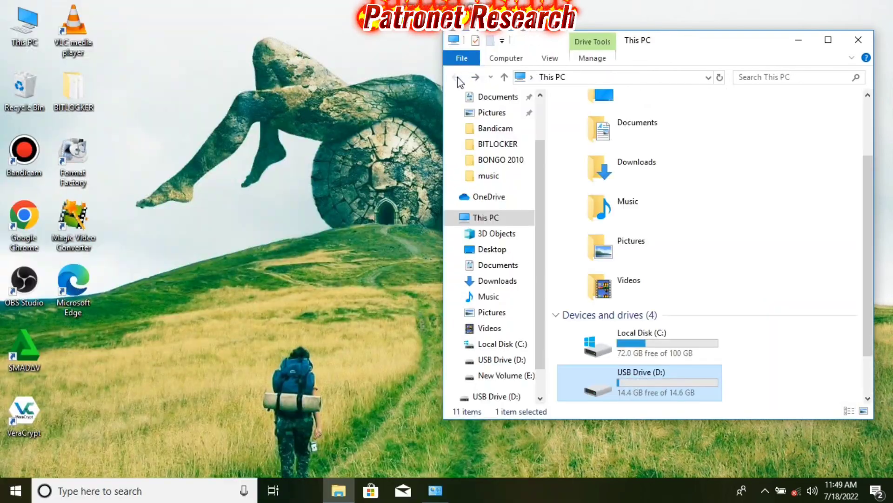